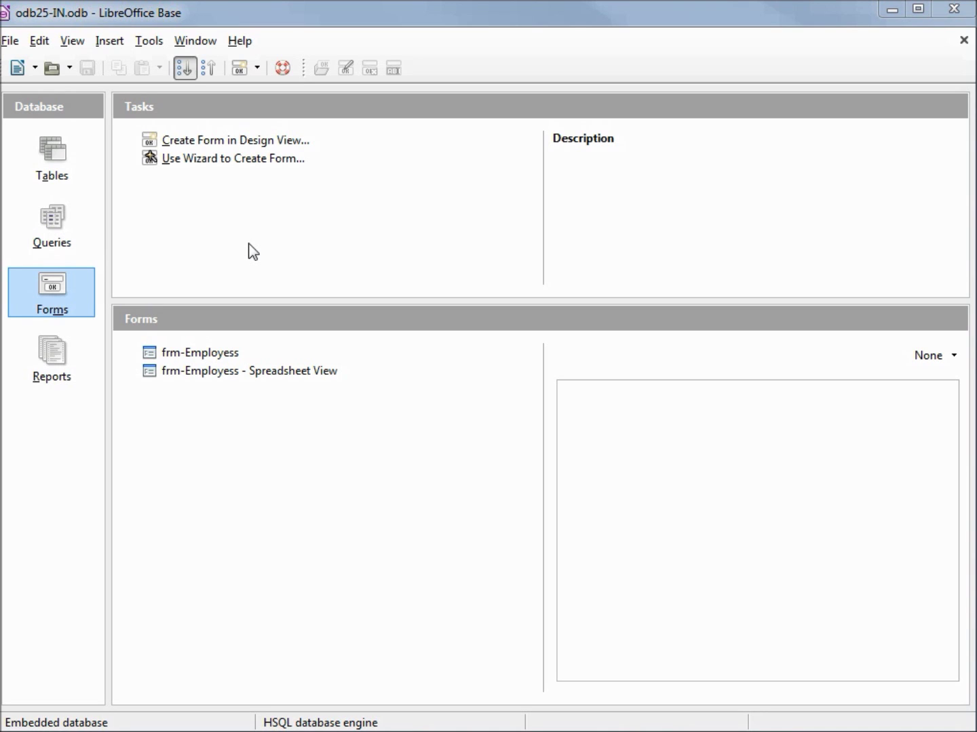
# Show the Queries section of odb25-IN.odb with its saved queries
pyautogui.click(57, 235)
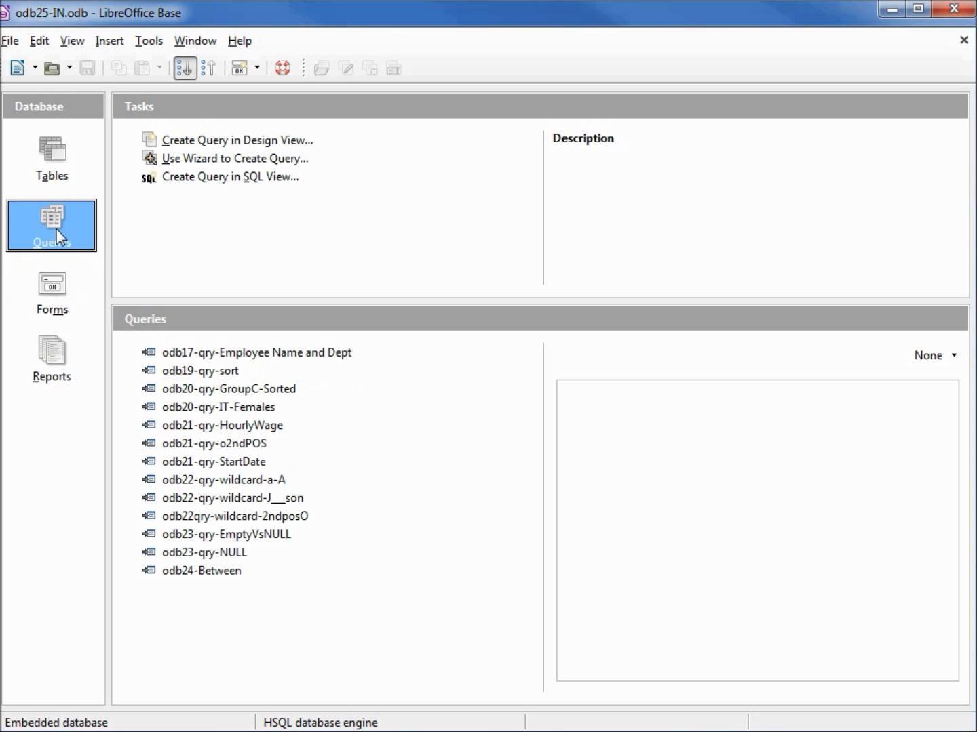
# Start a design-view query on tbl_Employees with the Last Name and First Name fields
pyautogui.click(225, 143)
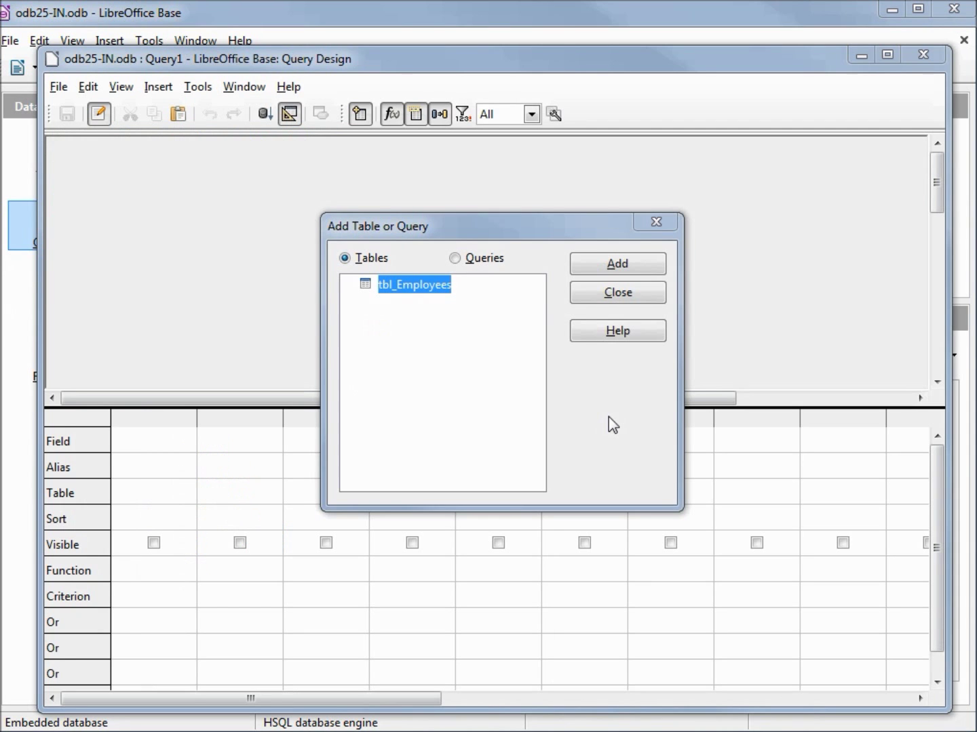
pyautogui.click(639, 292)
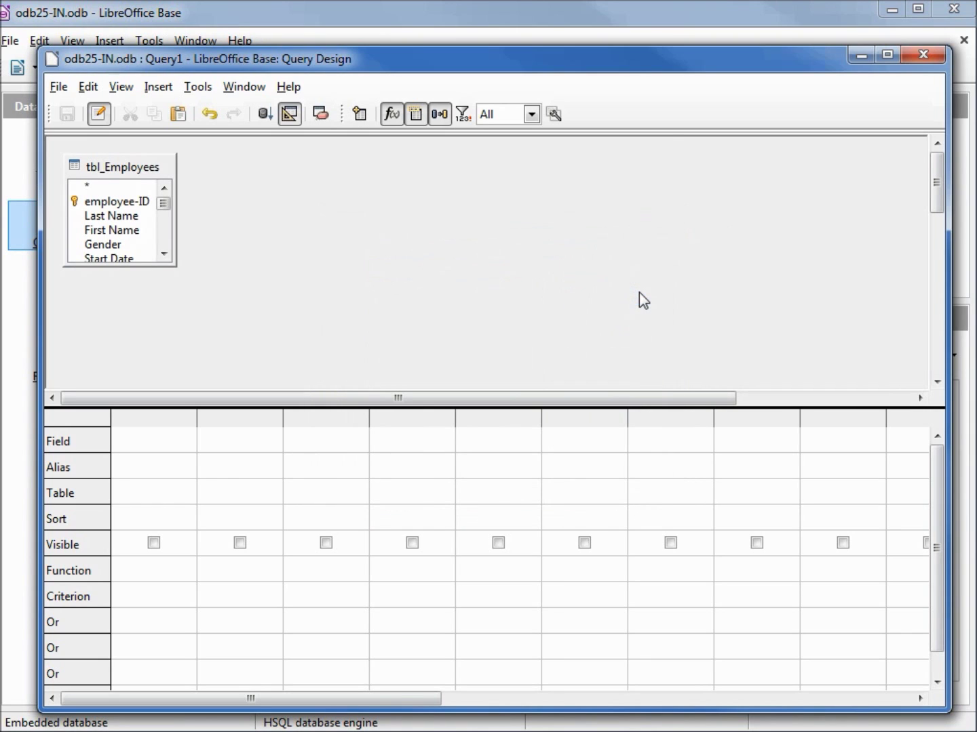
pyautogui.doubleClick(111, 216)
pyautogui.doubleClick(111, 230)
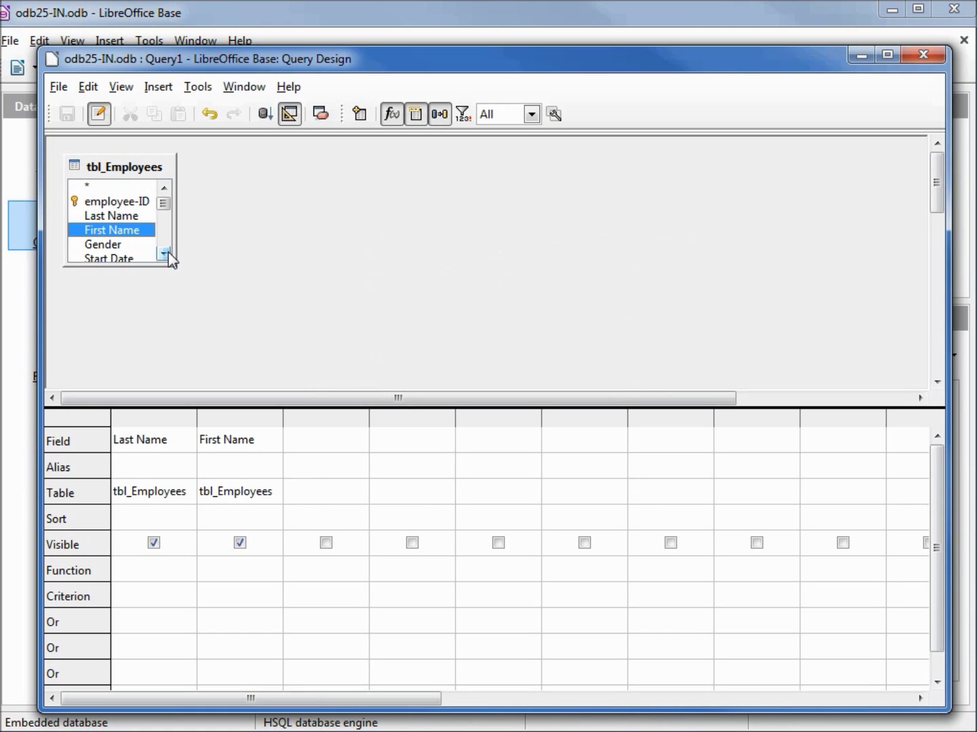
# Add the Department and Group fields as the next query columns
pyautogui.click(163, 254)
pyautogui.click(163, 254)
pyautogui.click(163, 254)
pyautogui.click(163, 254)
pyautogui.click(163, 254)
pyautogui.click(163, 254)
pyautogui.click(163, 254)
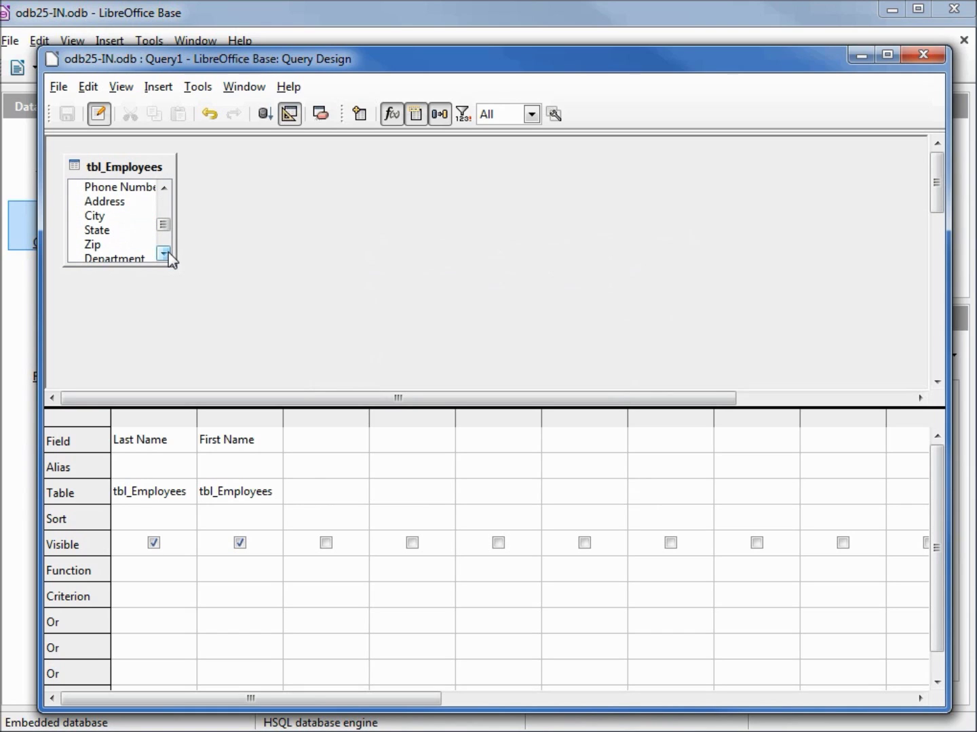
pyautogui.doubleClick(131, 261)
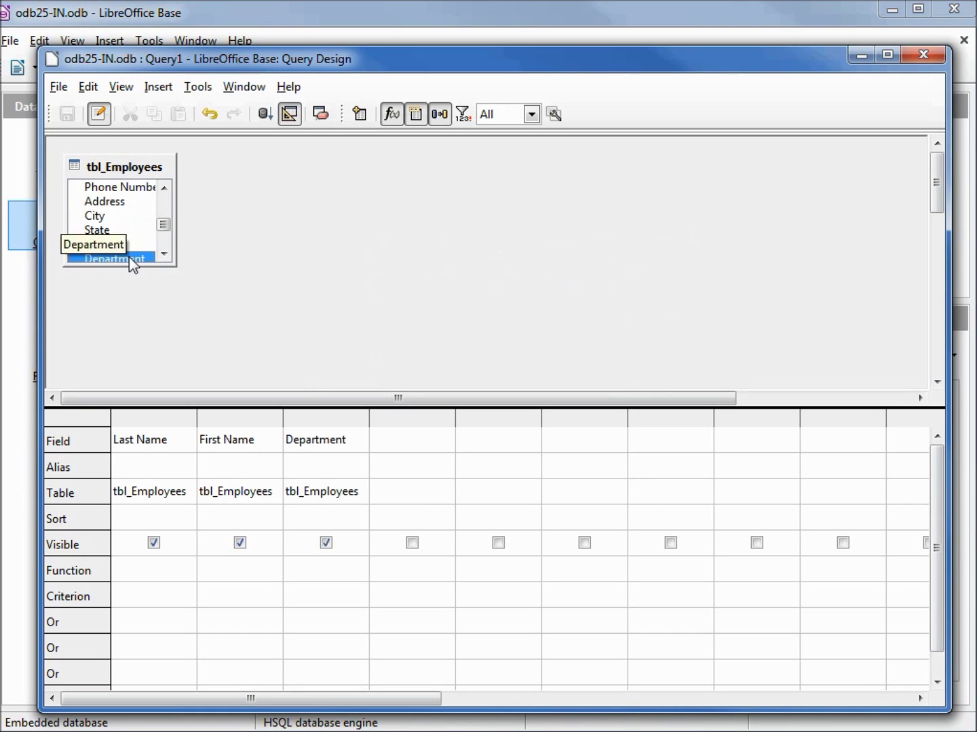
pyautogui.click(167, 257)
pyautogui.click(166, 256)
pyautogui.click(168, 256)
pyautogui.click(166, 256)
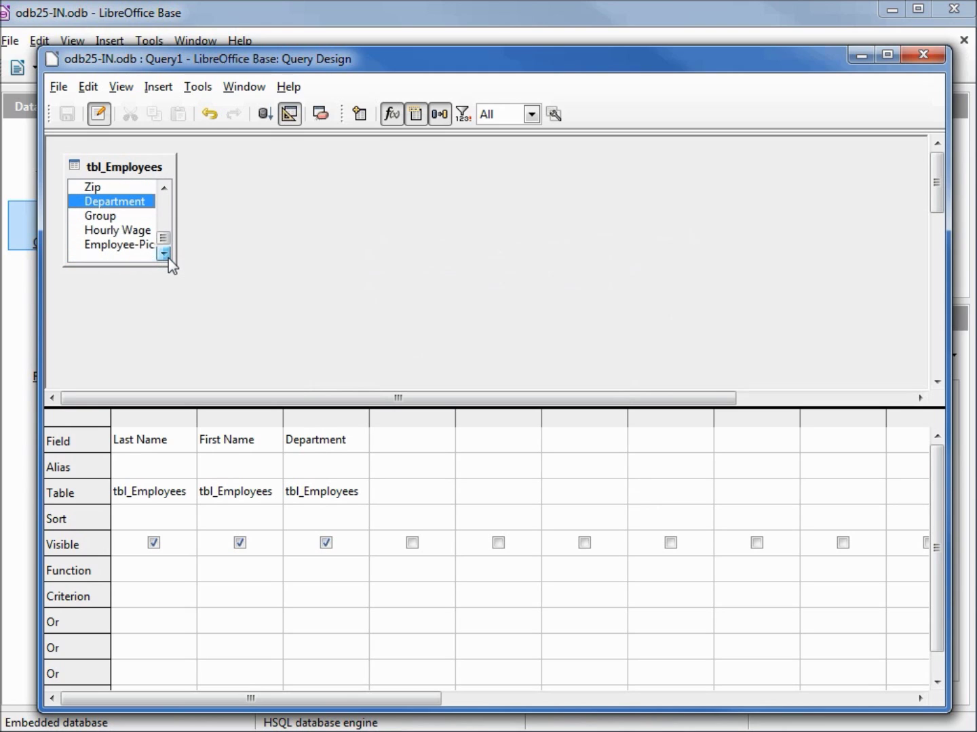
pyautogui.doubleClick(111, 216)
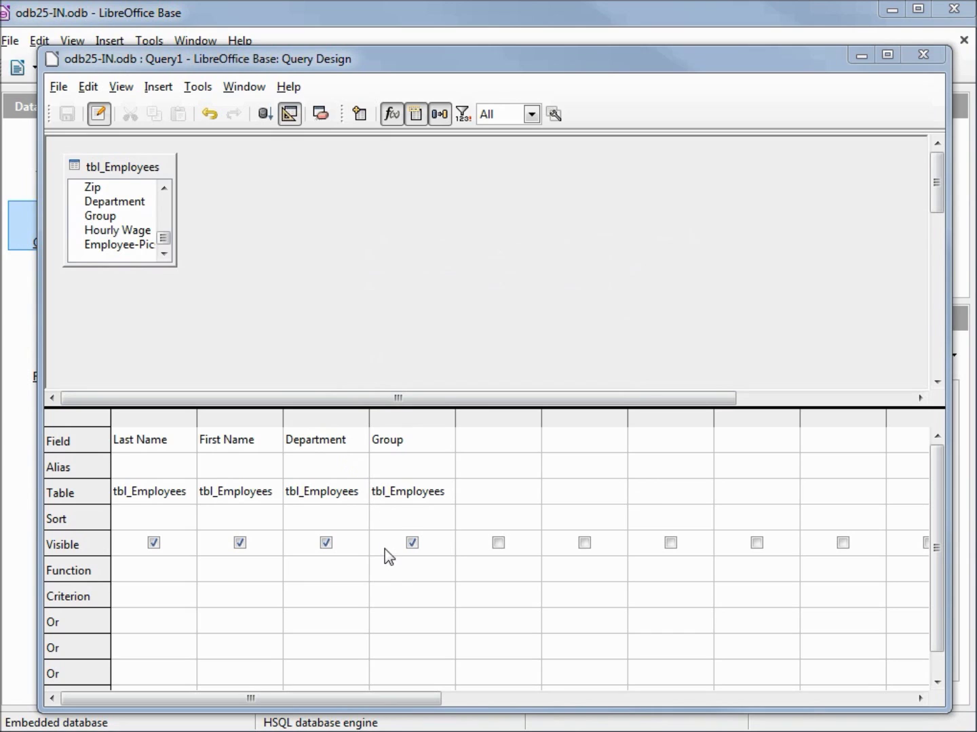
pyautogui.click(409, 596)
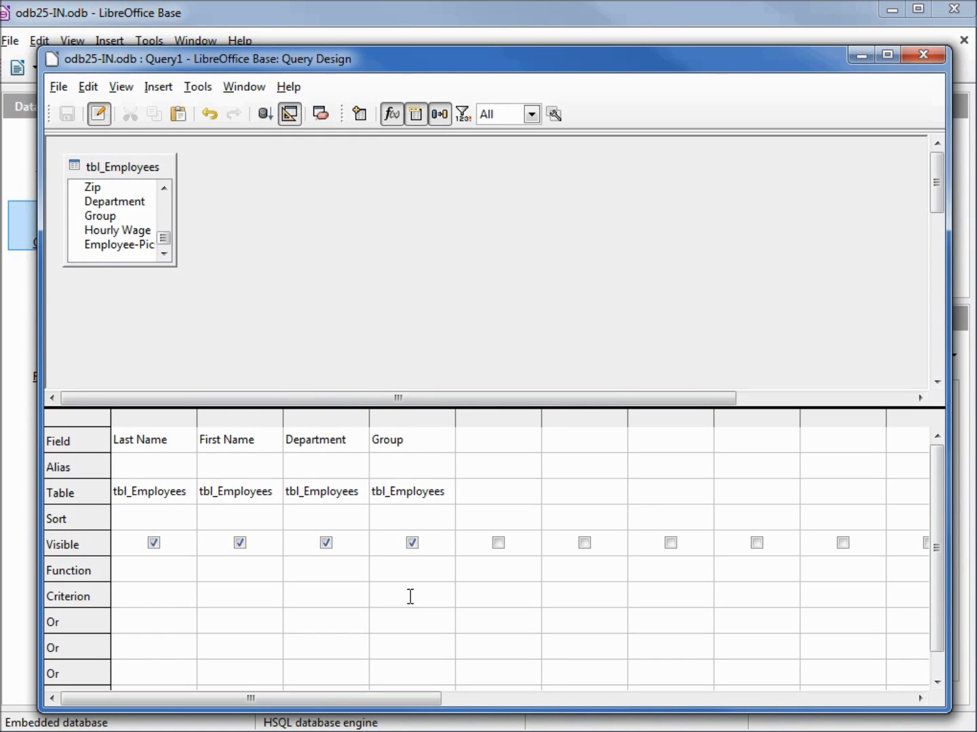
# Set the Group criterion to IN ( 'Group C' ), correcting the typed brackets and quotes
pyautogui.write('IN Group C')
pyautogui.press('Tab')
pyautogui.click(408, 596)
pyautogui.press('Home')
pyautogui.press('Delete')
pyautogui.press('Right')
pyautogui.press('Right')
pyautogui.press('Right')
pyautogui.write("('")
pyautogui.press('Right')
pyautogui.press('Right')
pyautogui.press('Right')
pyautogui.press('Right')
pyautogui.press('Right')
pyautogui.press('Right')
pyautogui.press('Right')
pyautogui.write(')')
pyautogui.press('Return')
# Run the query to preview Group C records, enlarging the panes and the Group column
pyautogui.press('F5')
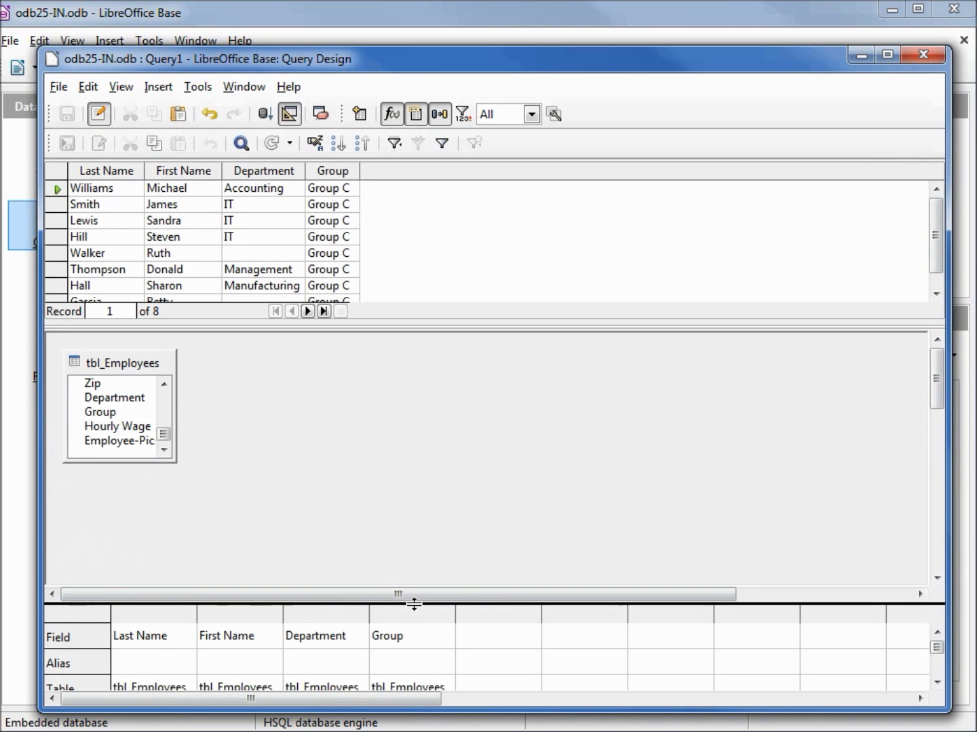
pyautogui.moveTo(415, 604); pyautogui.dragTo(415, 467)
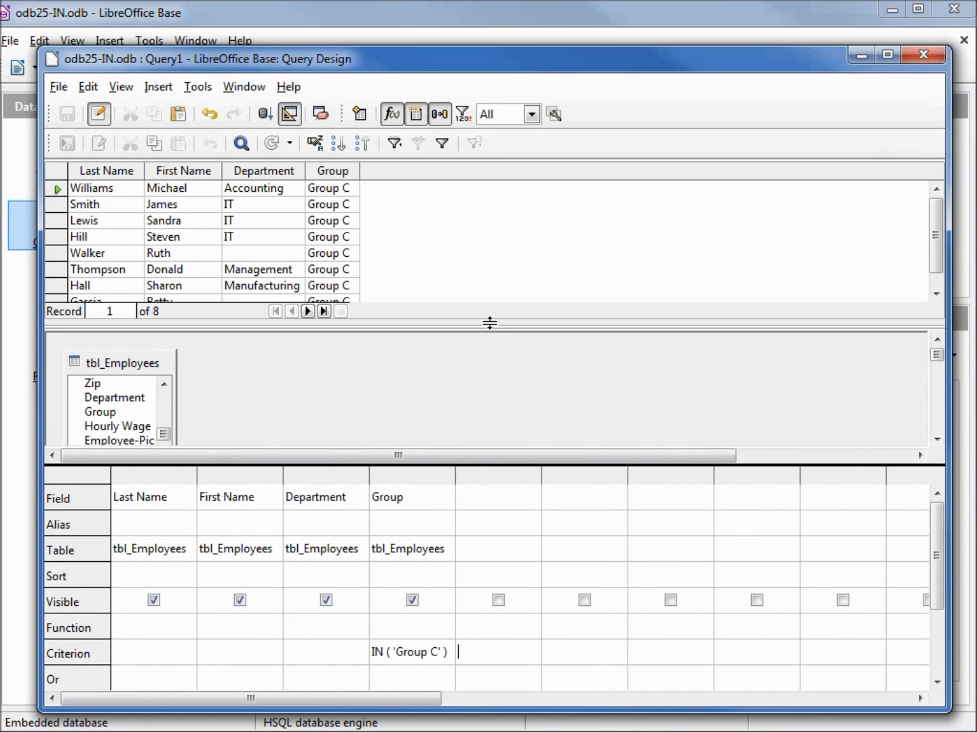
pyautogui.moveTo(488, 322); pyautogui.dragTo(485, 406)
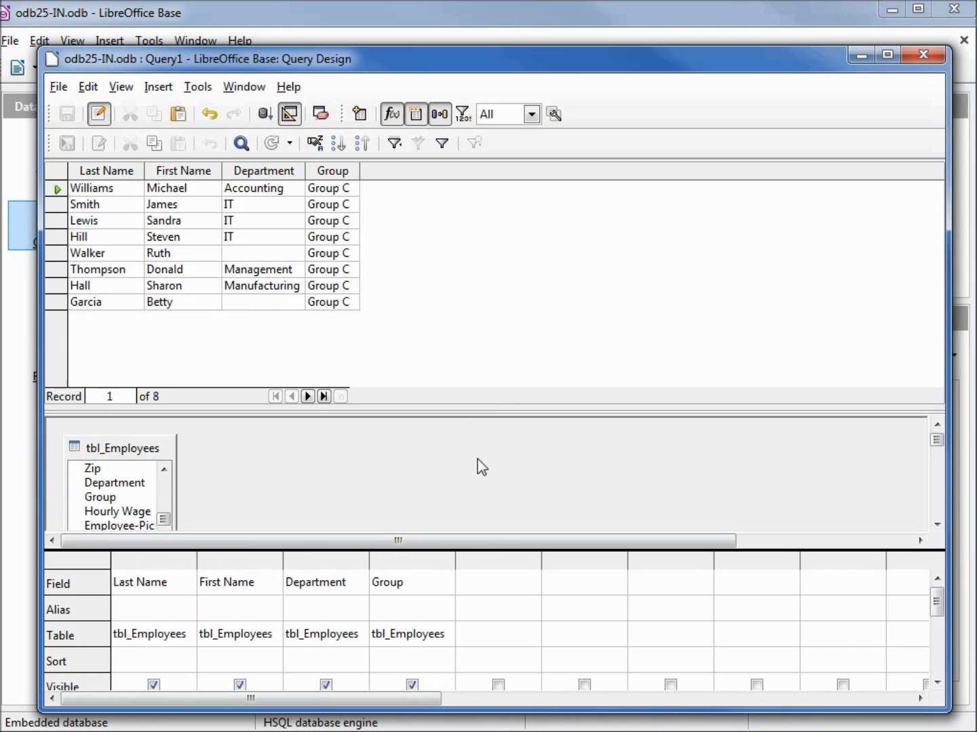
pyautogui.moveTo(501, 549); pyautogui.dragTo(514, 424)
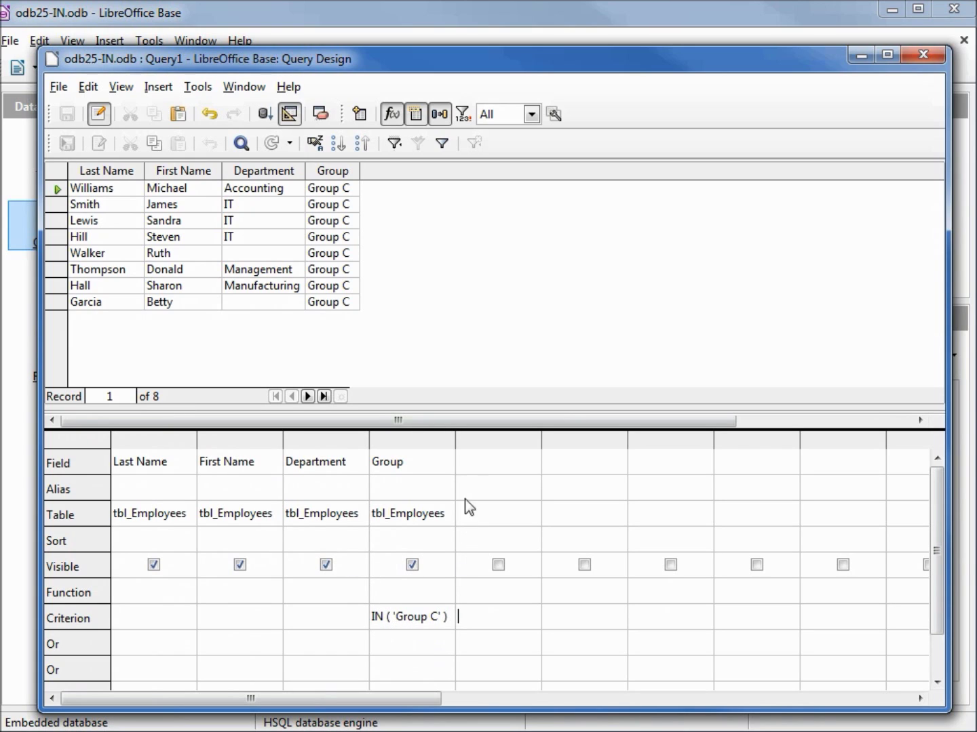
pyautogui.moveTo(455, 445); pyautogui.dragTo(551, 462)
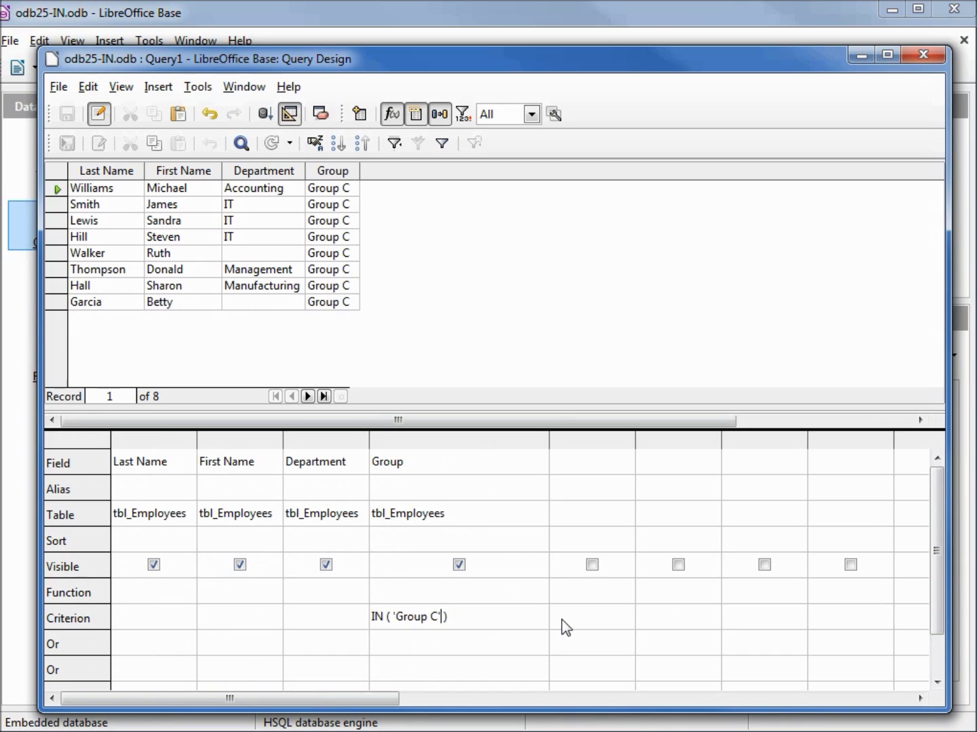
pyautogui.click(442, 614)
# Add 'Group B' to the Group IN criterion and rerun the query for 17 records
pyautogui.write(";'Group B'")
pyautogui.press('Tab')
pyautogui.press('F5')
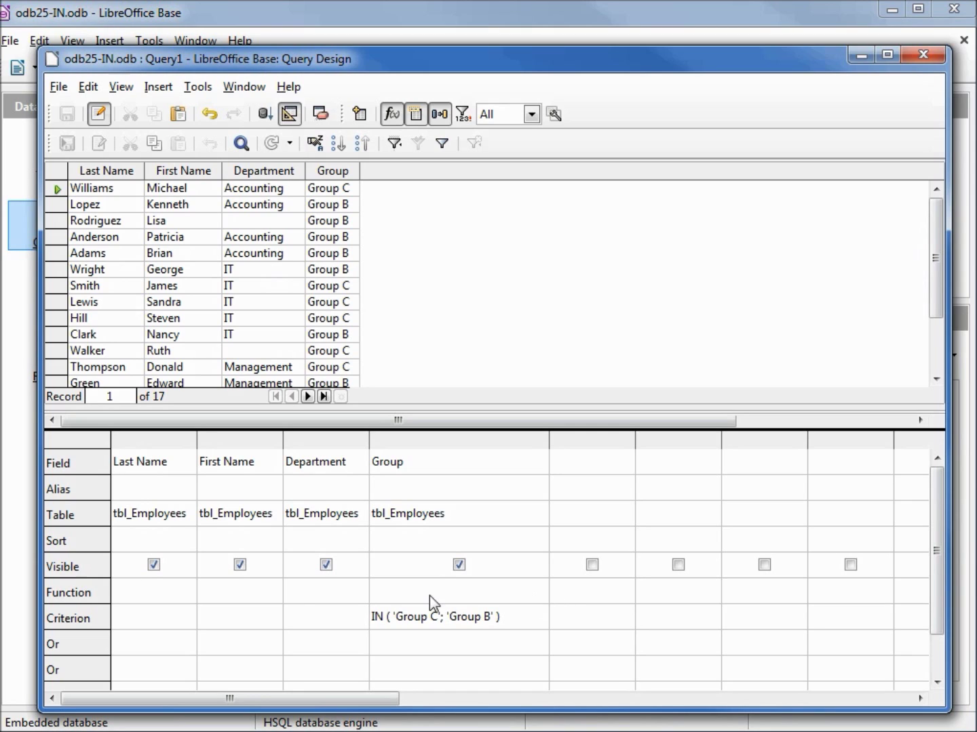
pyautogui.click(309, 619)
# Filter Department with IN ('Accounting') and run the query to show only Accounting
pyautogui.write("IN ('Accounting")
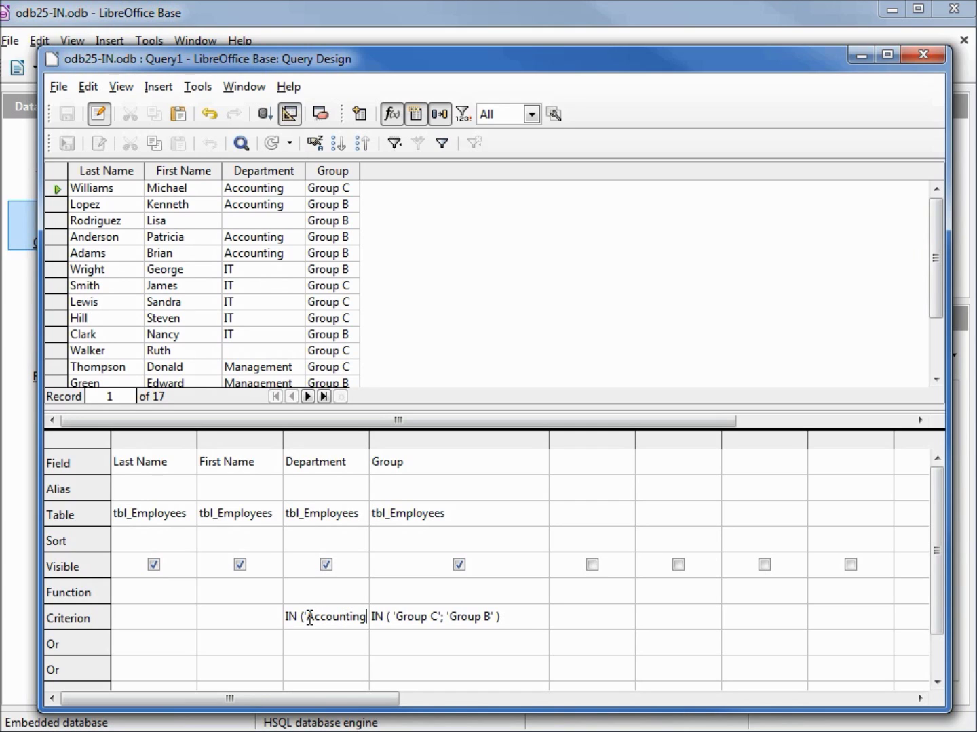
pyautogui.write("')")
pyautogui.press('Tab')
pyautogui.moveTo(369, 438); pyautogui.dragTo(391, 440)
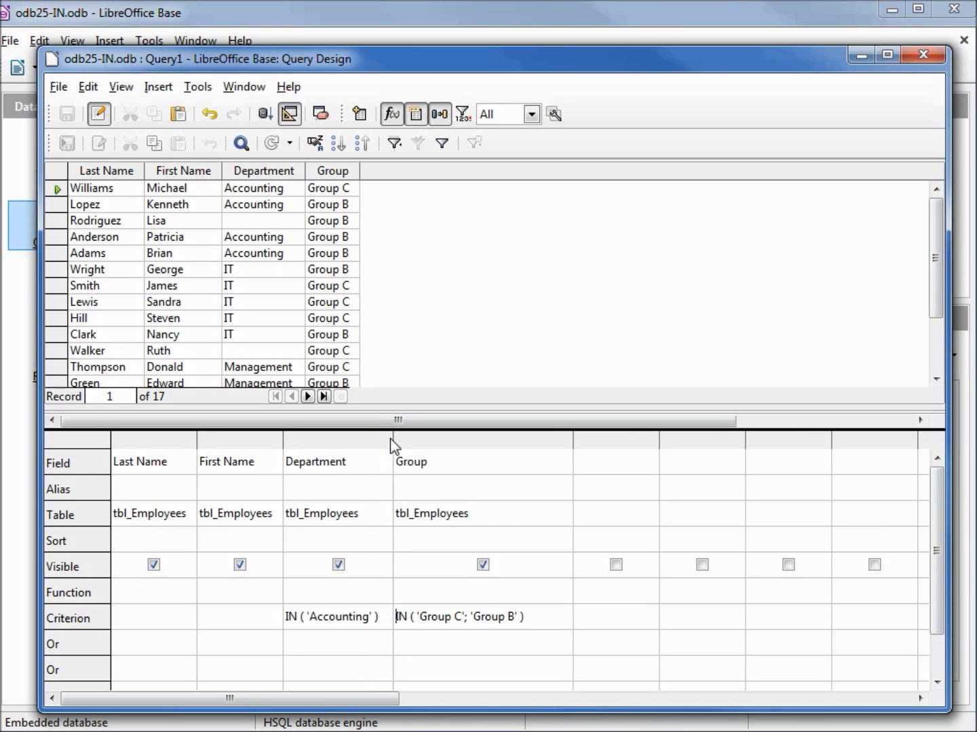
pyautogui.press('F5')
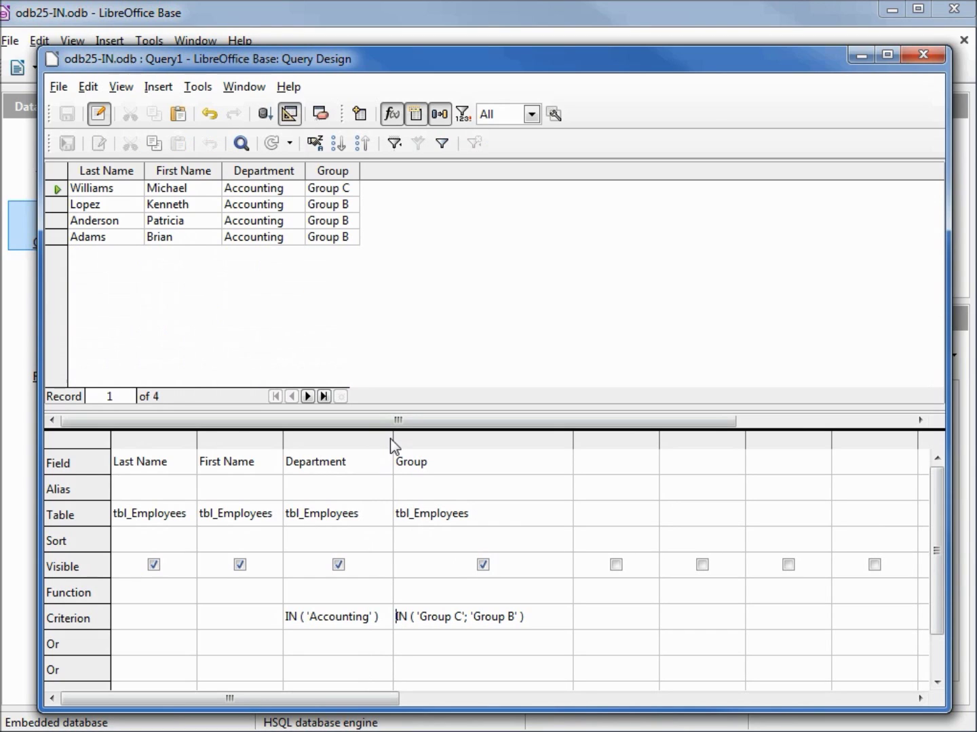
# Change the Department criterion to NOT IN ('Accounting') and rerun, returning 11 records
pyautogui.click(391, 613)
pyautogui.write('NOT')
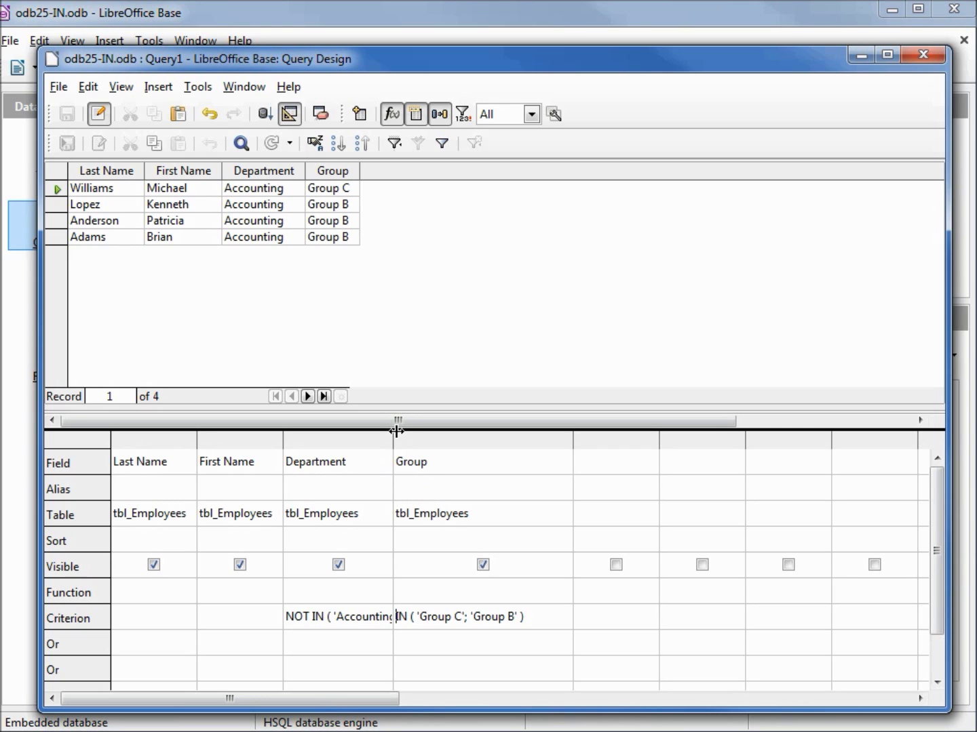
pyautogui.moveTo(394, 437); pyautogui.dragTo(417, 440)
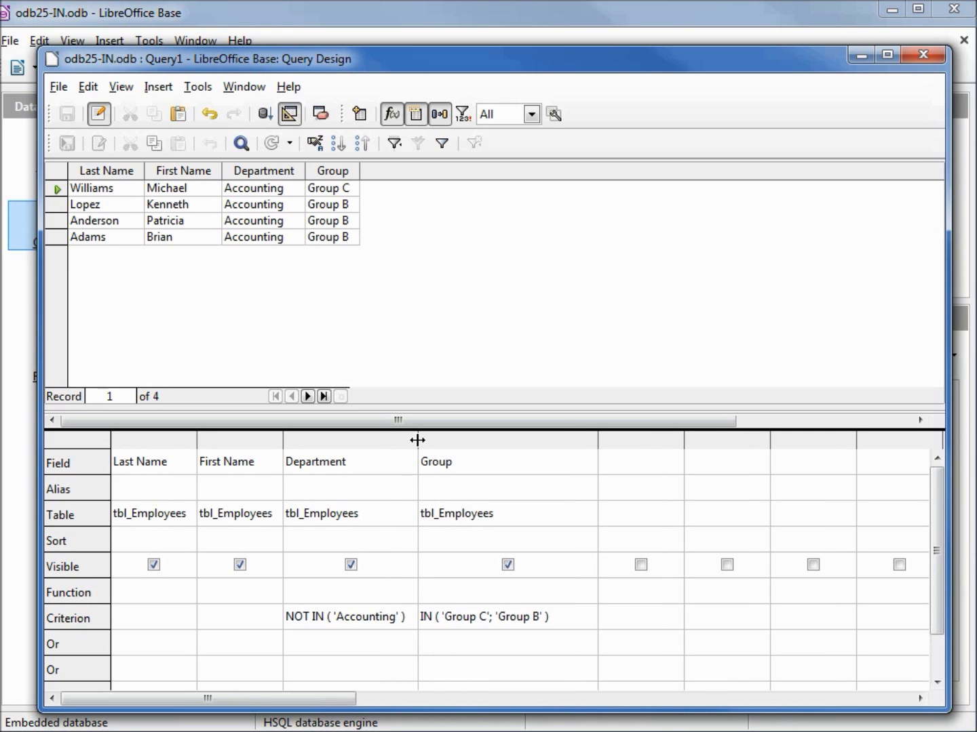
pyautogui.press('F5')
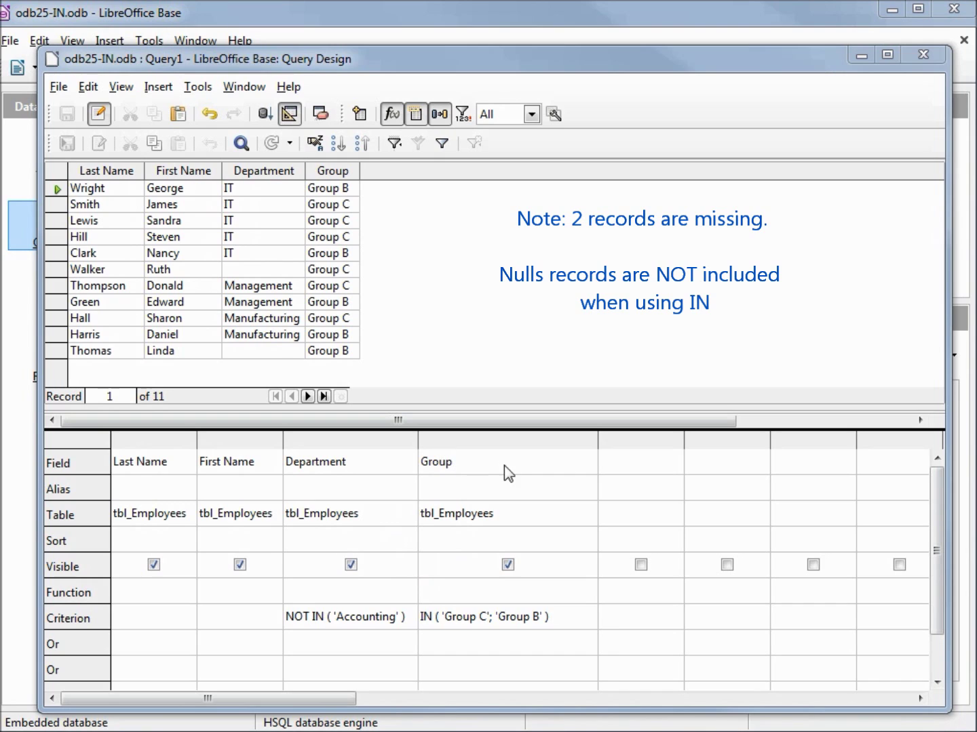
pyautogui.click(632, 467)
# Add Hourly Wage as the fifth column and preview its values
pyautogui.click(675, 463)
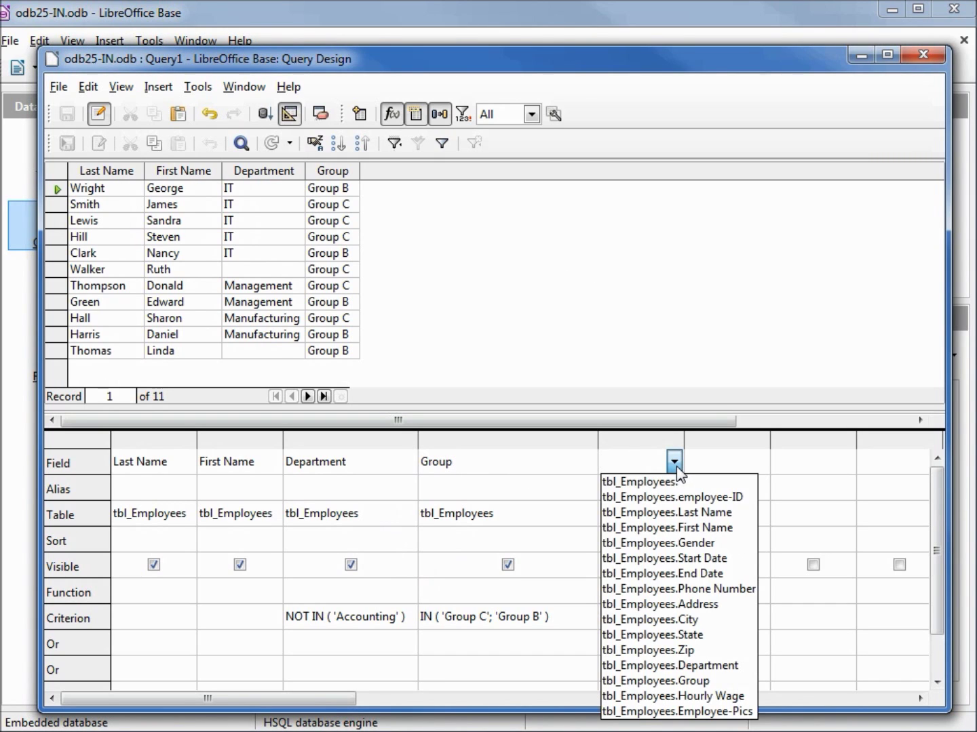
pyautogui.click(712, 698)
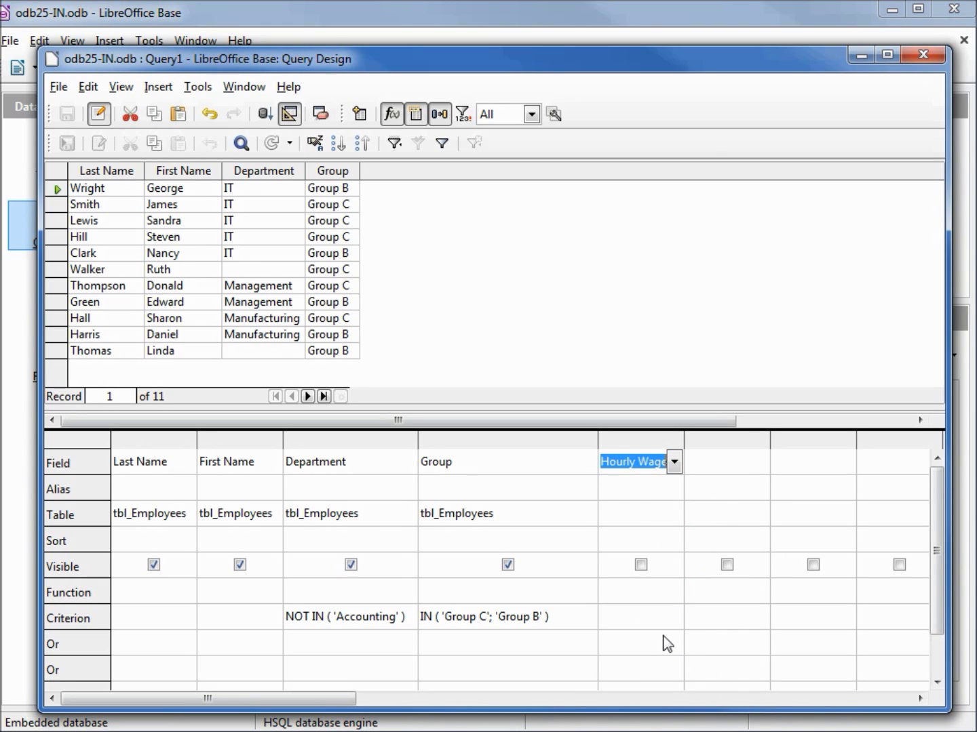
pyautogui.press('Tab')
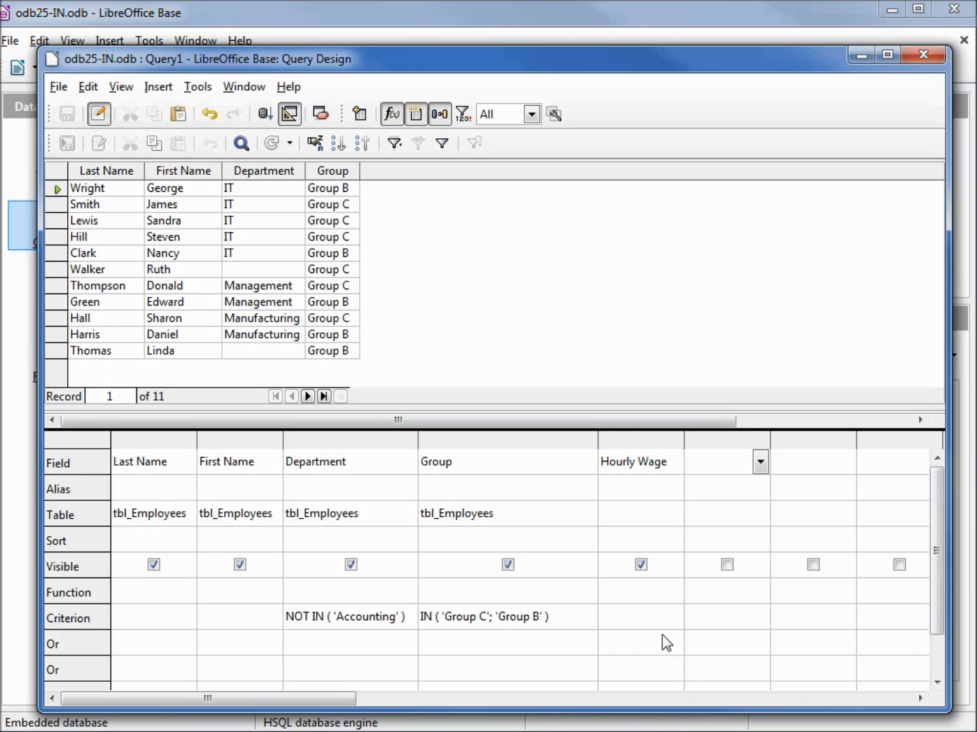
pyautogui.press('F5')
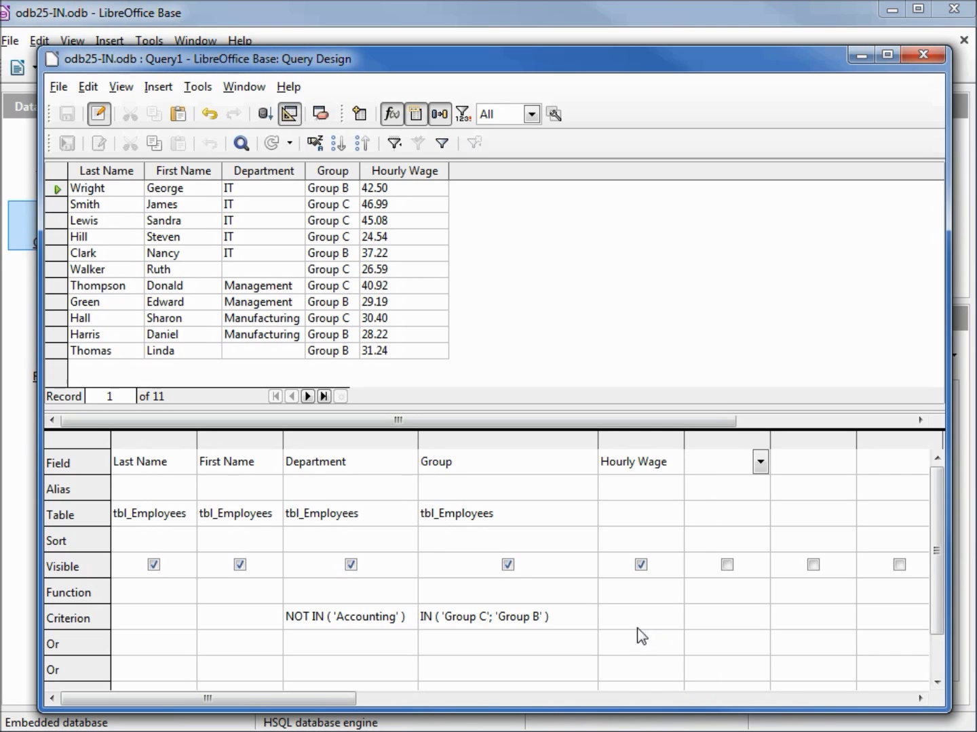
# Filter Hourly Wage with IN (42.50 ; 46.99) and run the query
pyautogui.click(637, 618)
pyautogui.write('IN (42.50 ; 46.')
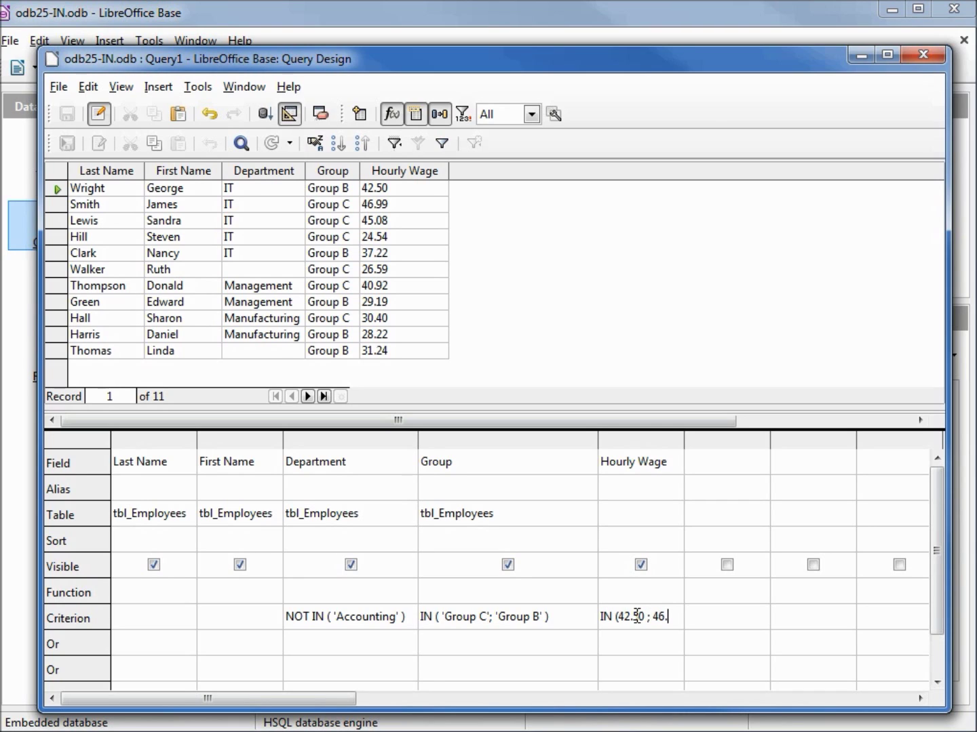
pyautogui.write('99)')
pyautogui.press('Return')
pyautogui.moveTo(682, 441); pyautogui.dragTo(708, 444)
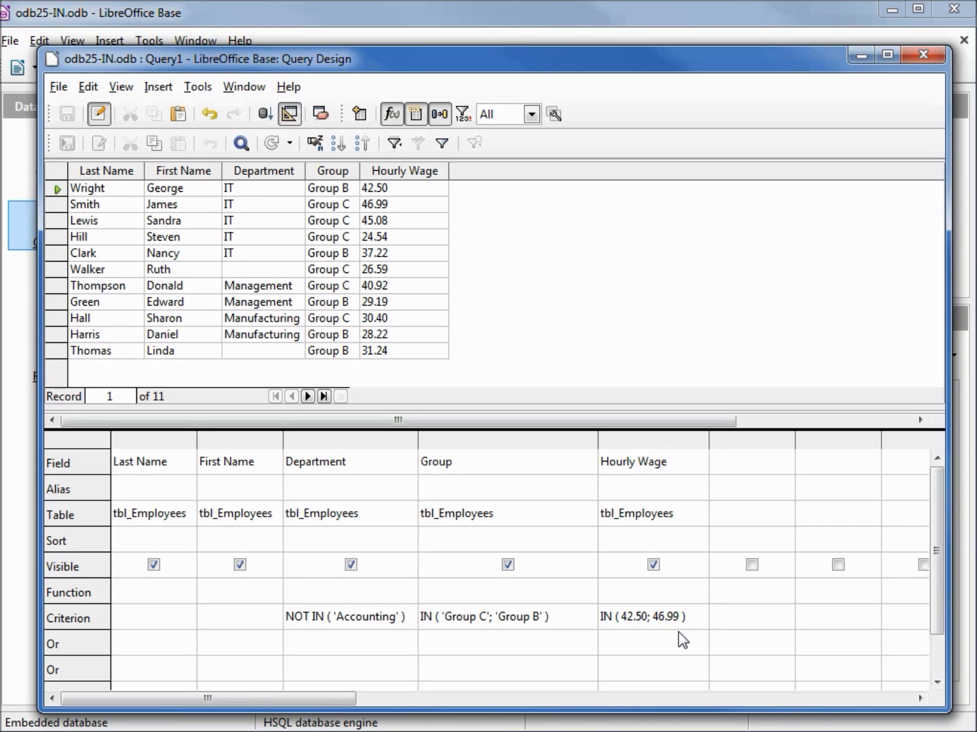
pyautogui.press('F5')
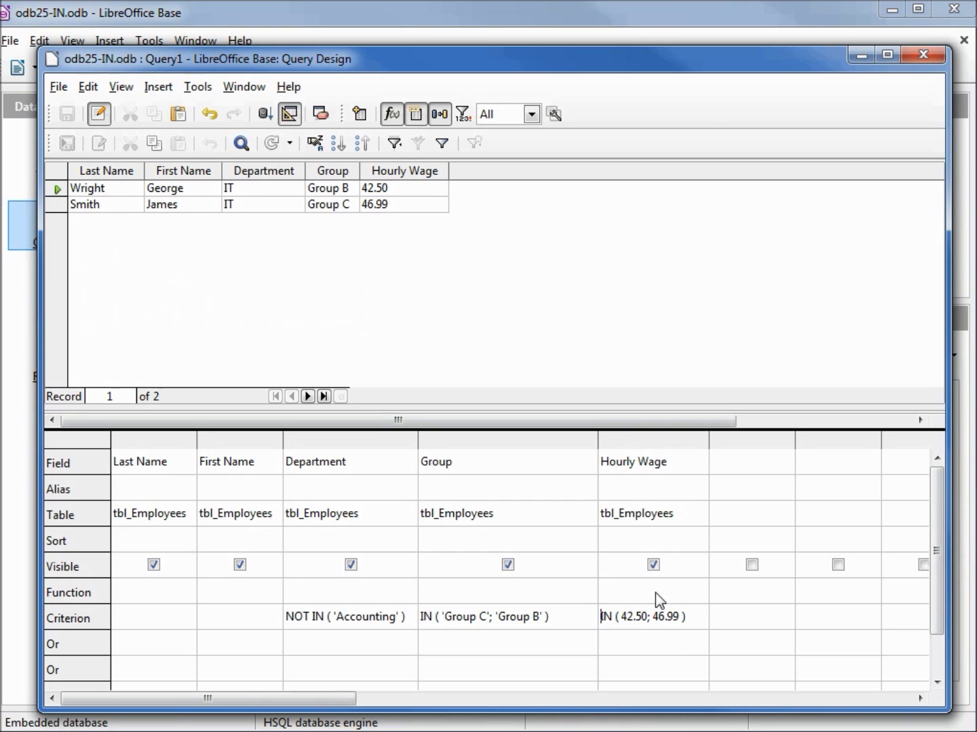
# Negate the wage criterion to NOT IN (42.50; 46.99), leaving 9 records
pyautogui.write('NOT')
pyautogui.press('End')
pyautogui.press('F5')
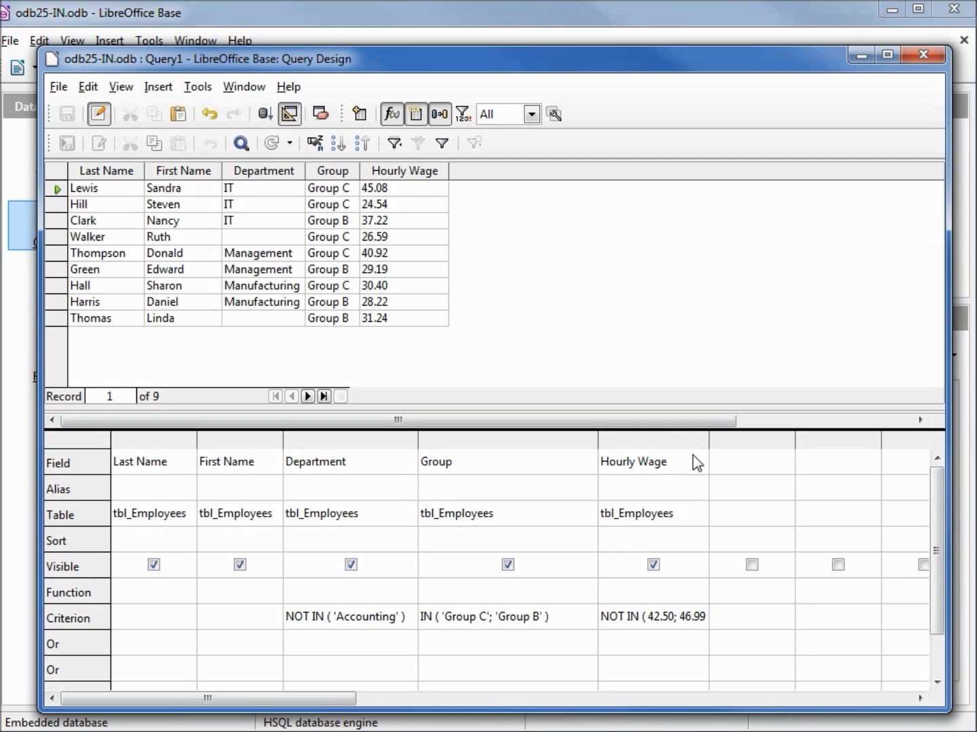
pyautogui.moveTo(710, 438); pyautogui.dragTo(731, 438)
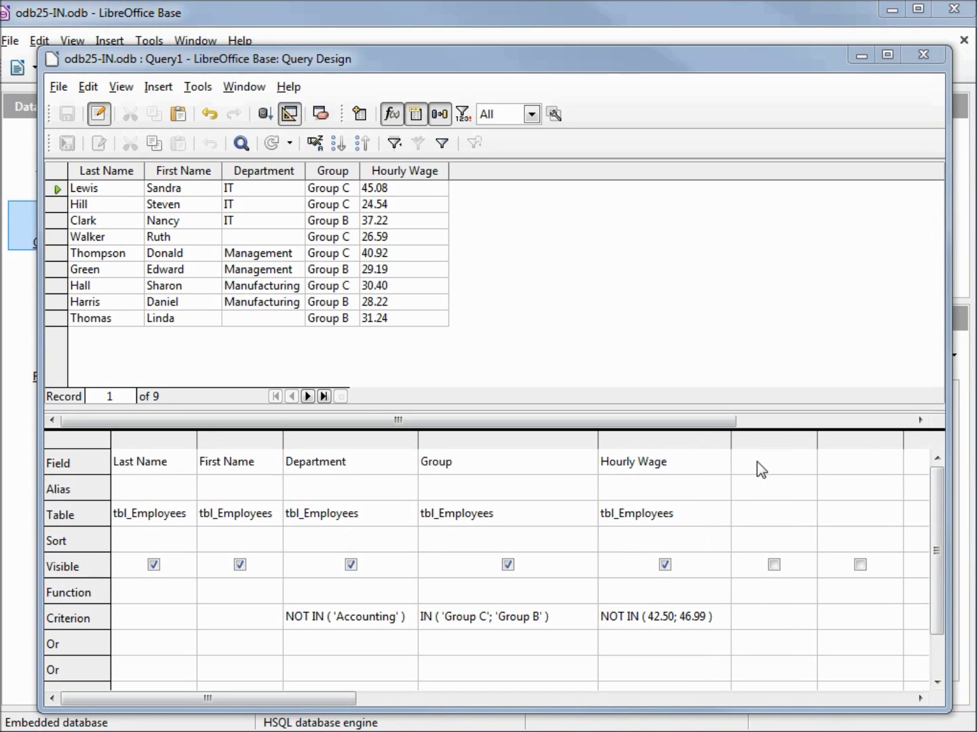
pyautogui.click(796, 464)
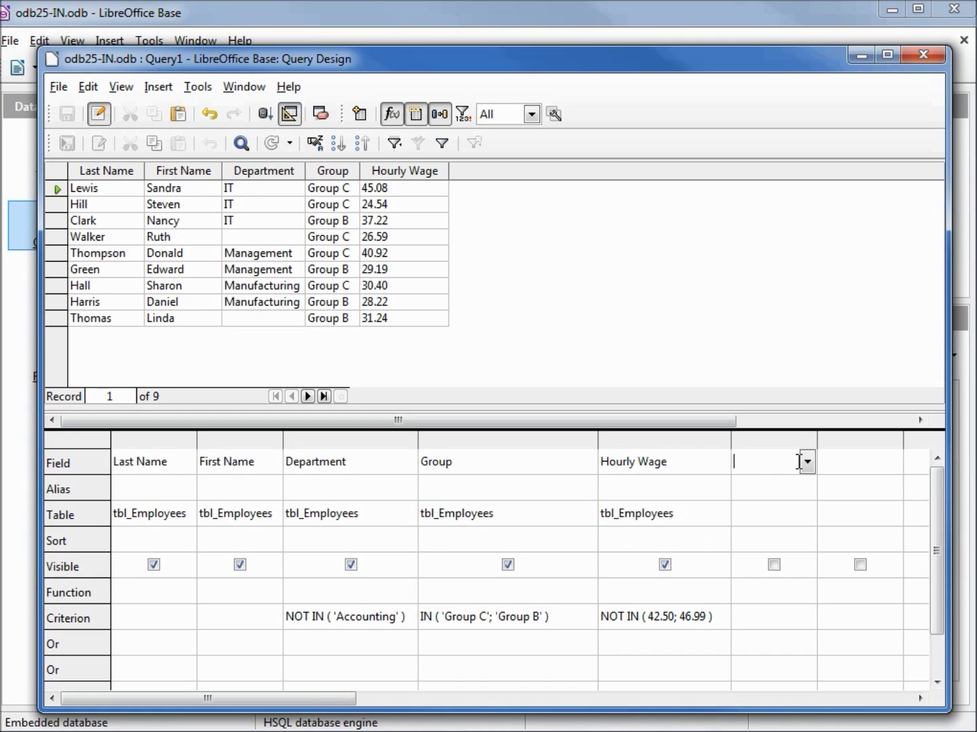
pyautogui.click(807, 463)
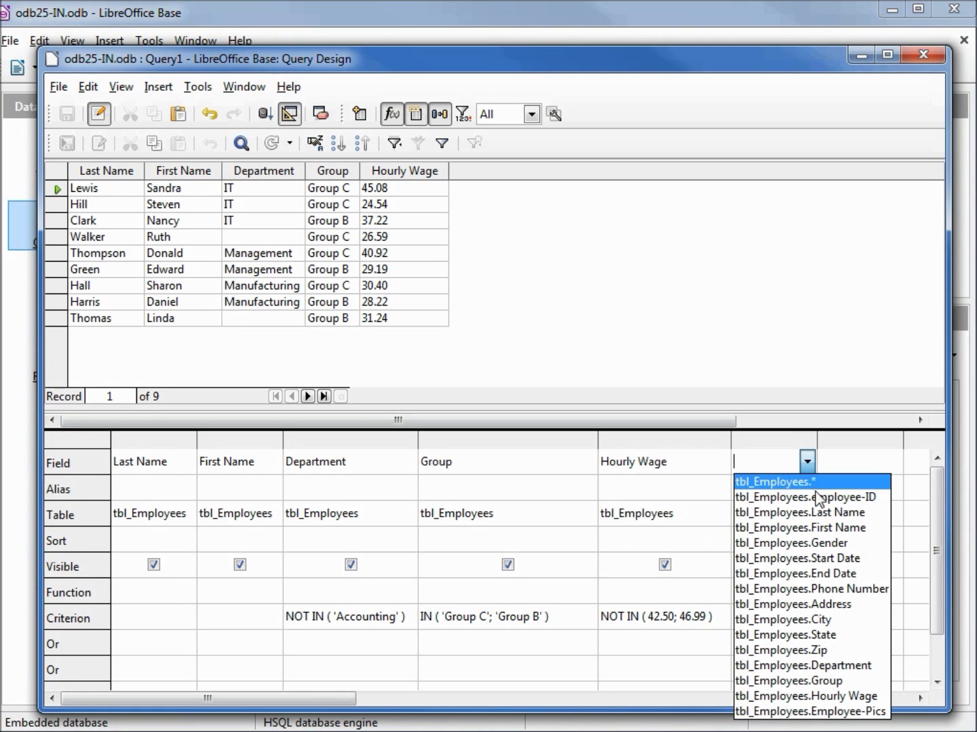
pyautogui.click(797, 559)
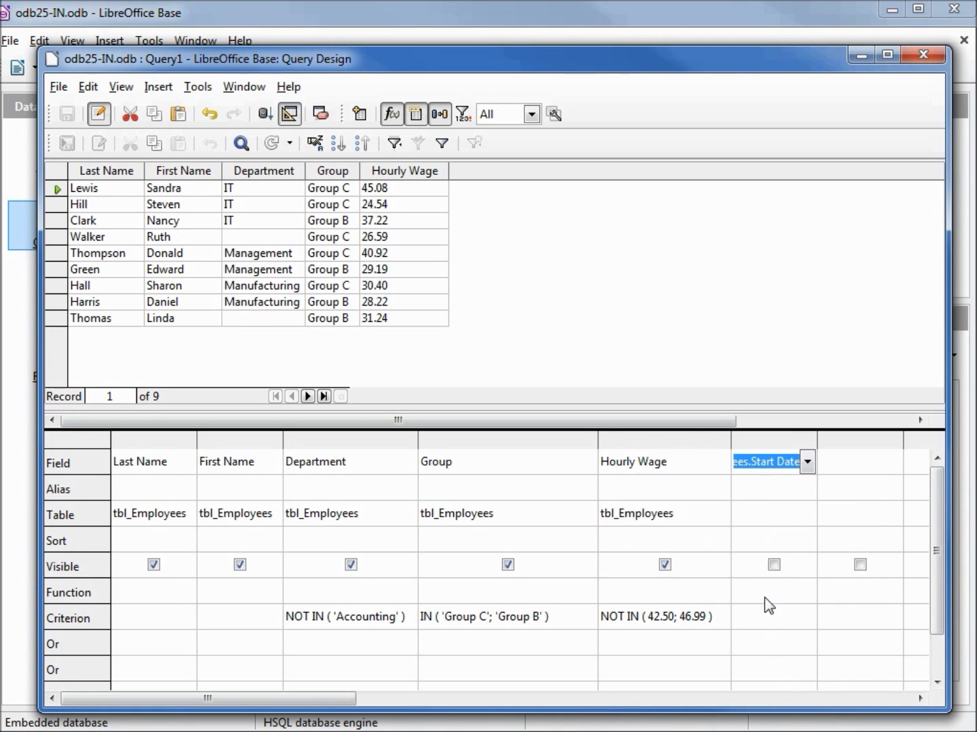
pyautogui.click(777, 617)
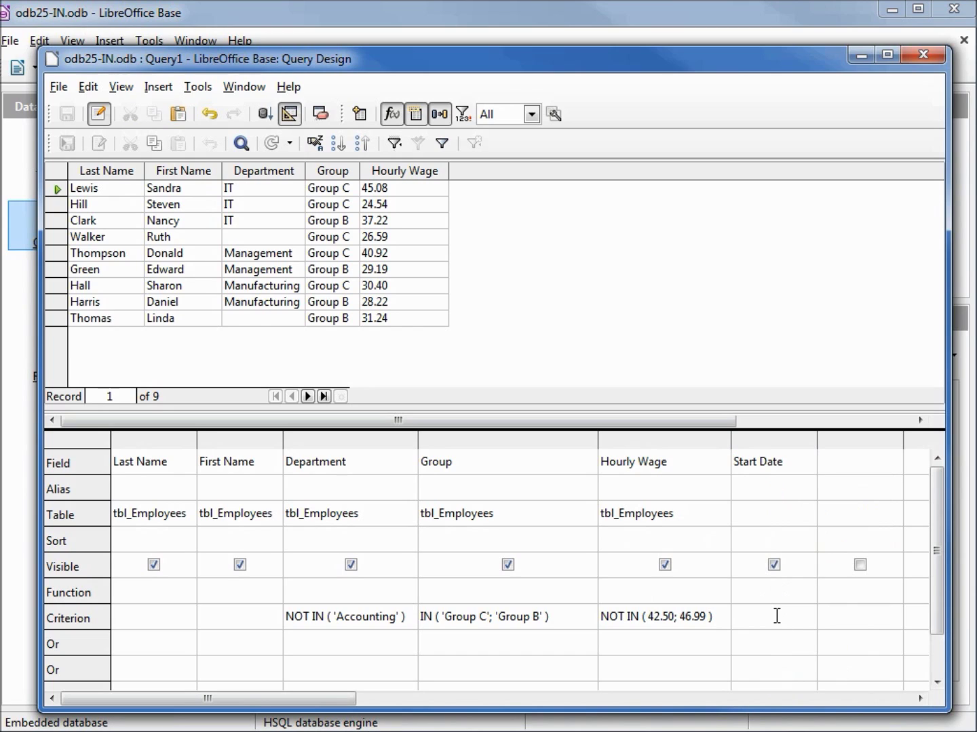
pyautogui.press('F5')
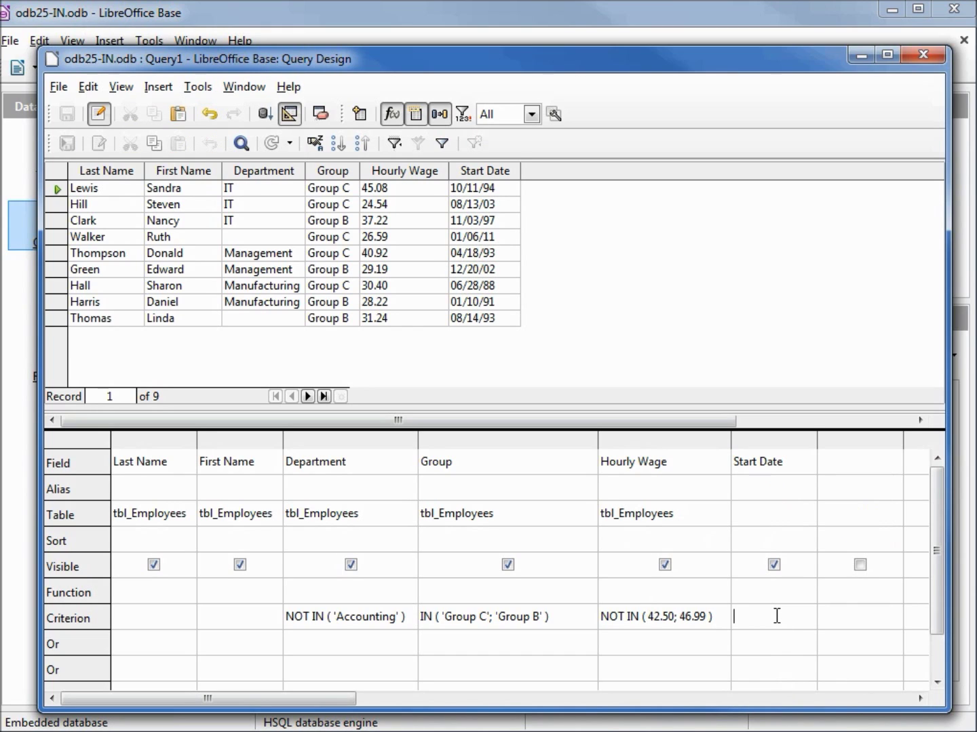
pyautogui.write('in (10/11/1994)')
pyautogui.press('Return')
pyautogui.moveTo(819, 443); pyautogui.dragTo(845, 445)
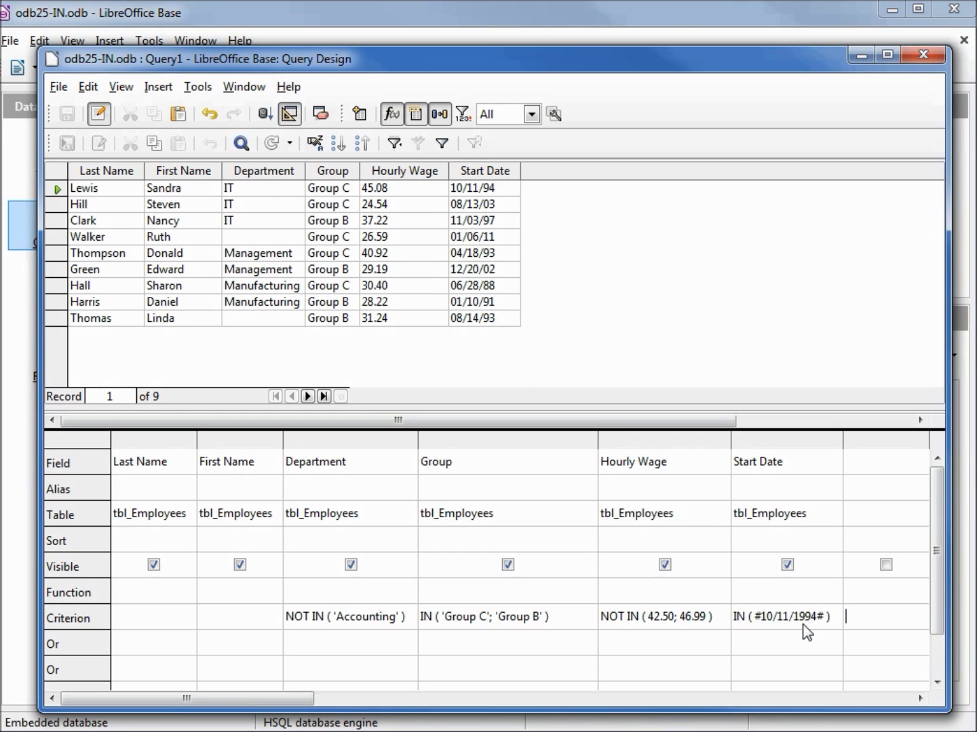
pyautogui.press('F5')
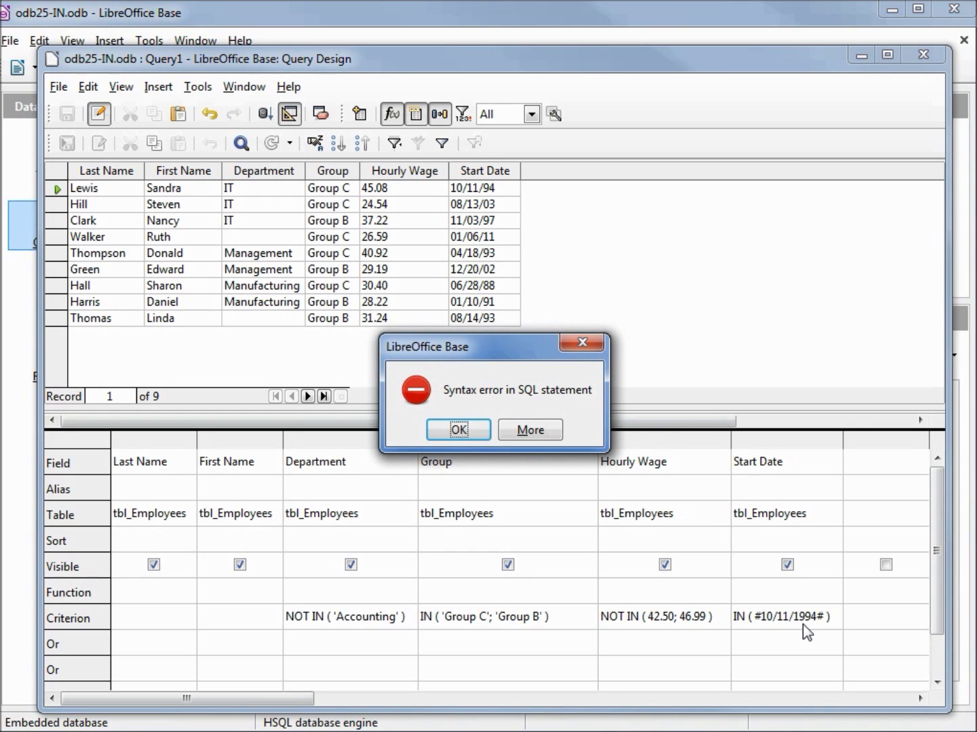
pyautogui.click(475, 431)
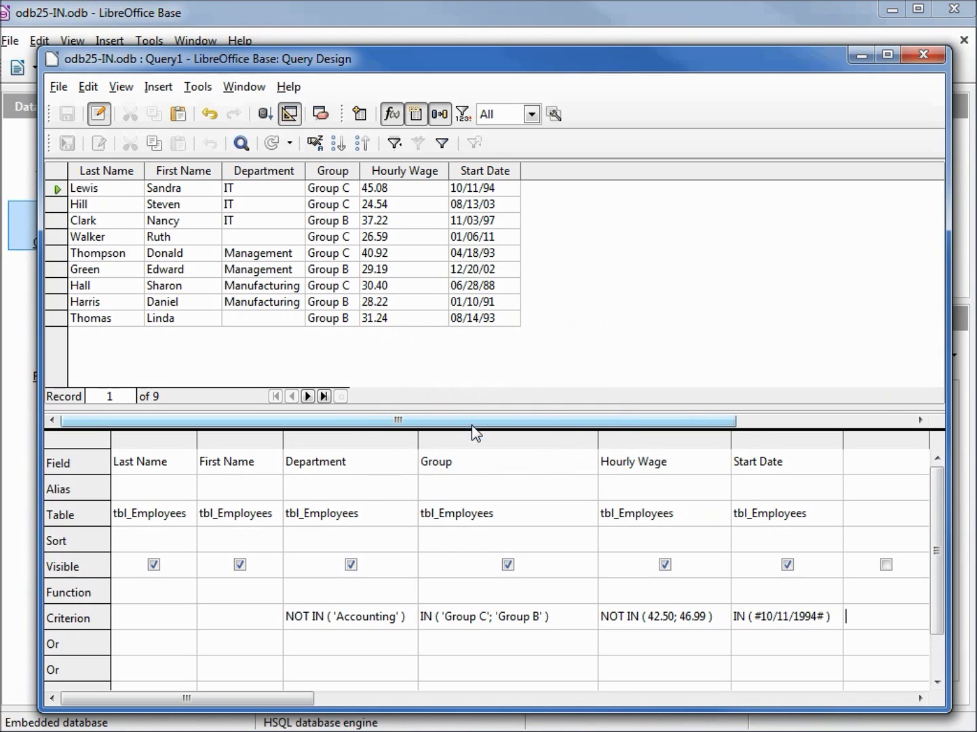
pyautogui.rightClick(792, 445)
pyautogui.click(837, 486)
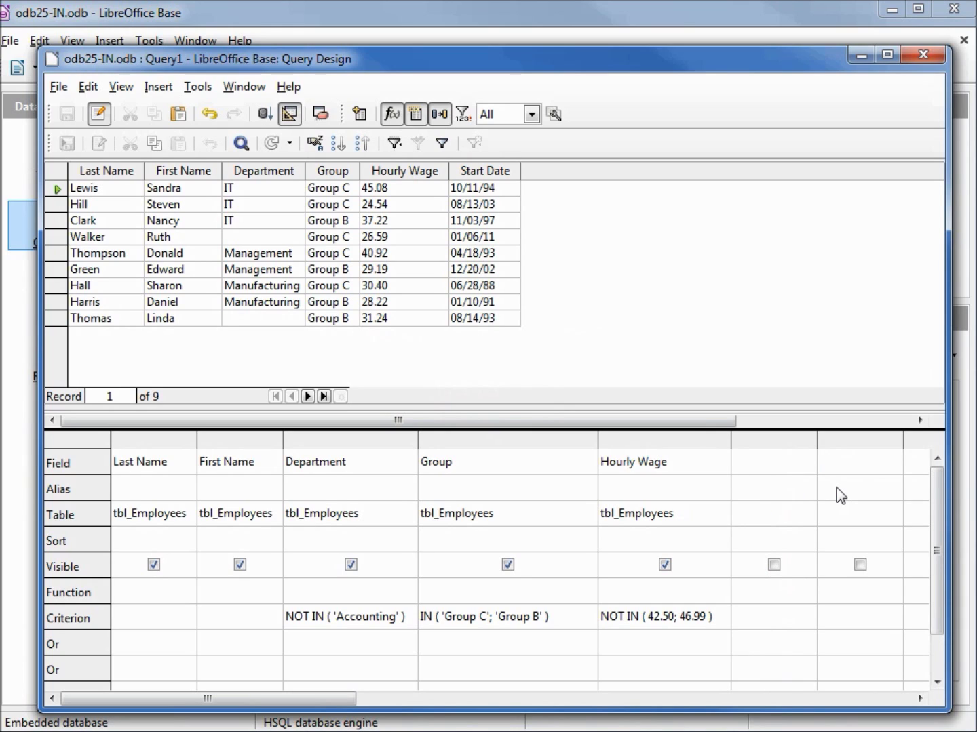
pyautogui.press('F5')
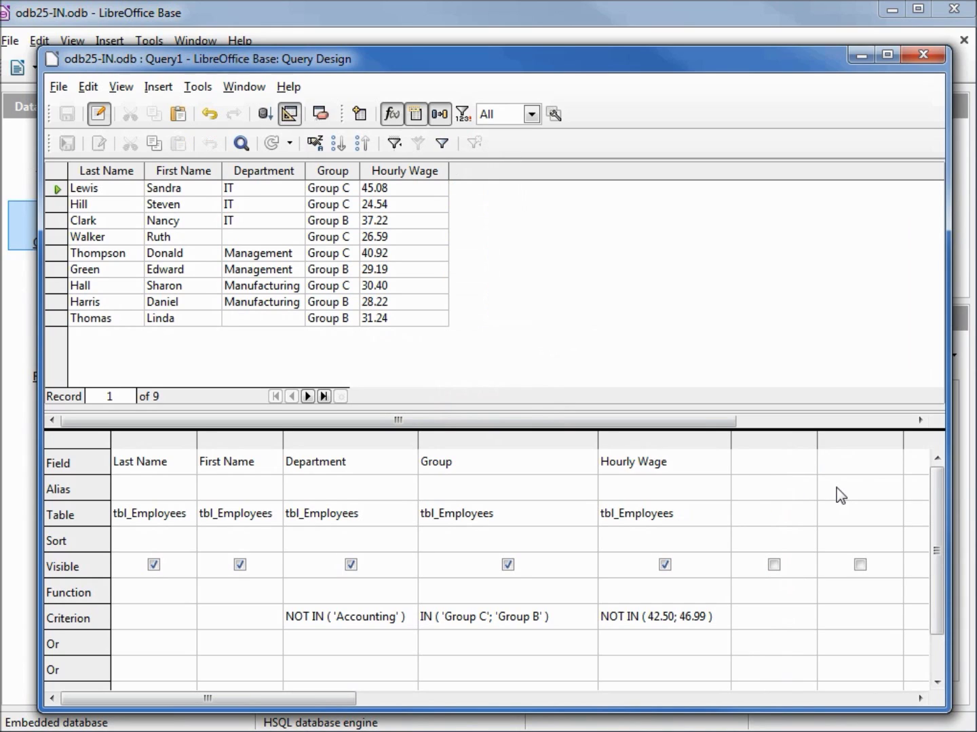
# Switch to SQL view and lay the statement out across multiple lines
pyautogui.click(289, 114)
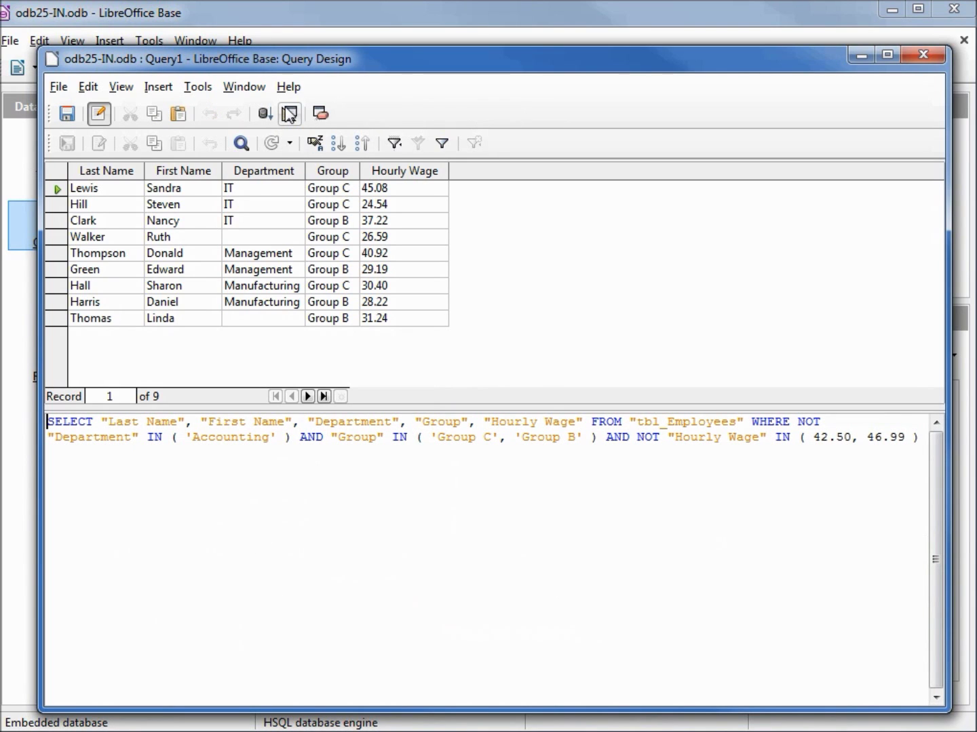
pyautogui.hotkey('ctrl', 'a')
pyautogui.write('SELECT       "Last Name"     , "First Name"     , "Department"     , "Group"     , "Hourly Wage"  FROM       "tbl_Employees"  WHERE       NOT "Department"  IN ( \'Accounting\'            )   AND     "Group"       IN ( \'Group C\'   , \'Group B\' )   AND NOT "Hourly Wage" IN (  42.50      ,  46.99    )')
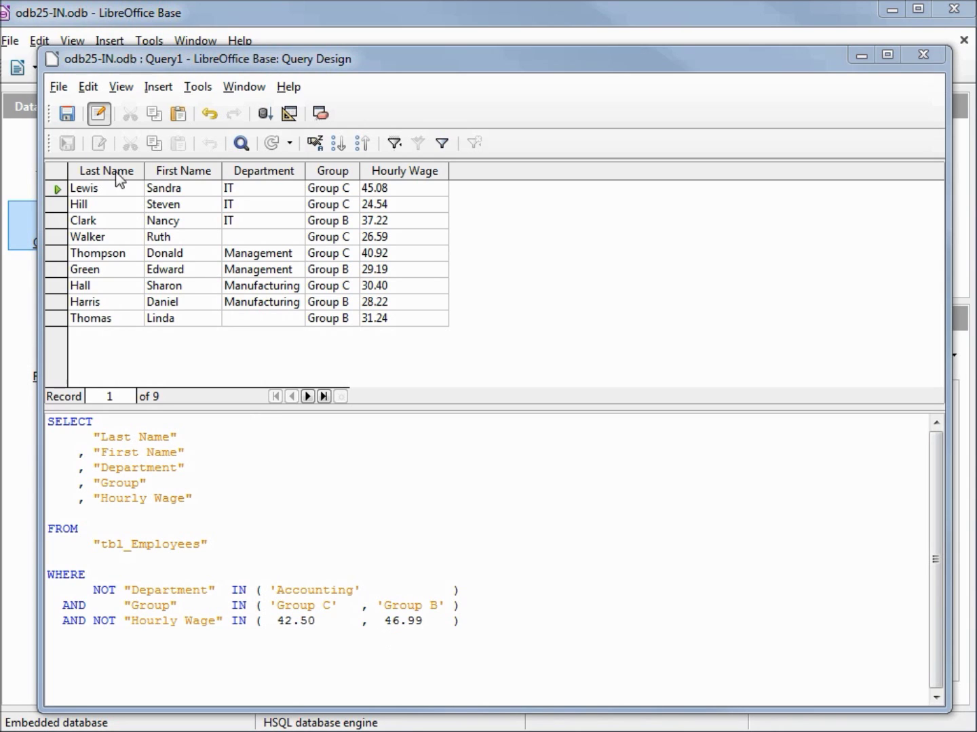
pyautogui.click(61, 90)
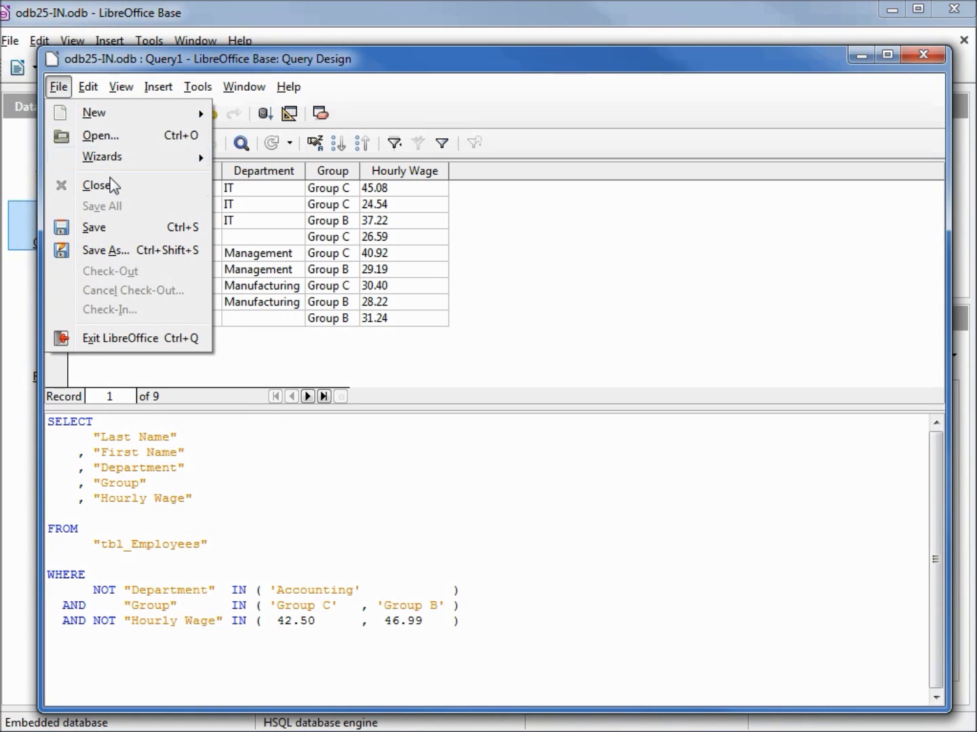
# Save As the query named odb25-qry-IN, then close the Query Design window
pyautogui.click(120, 253)
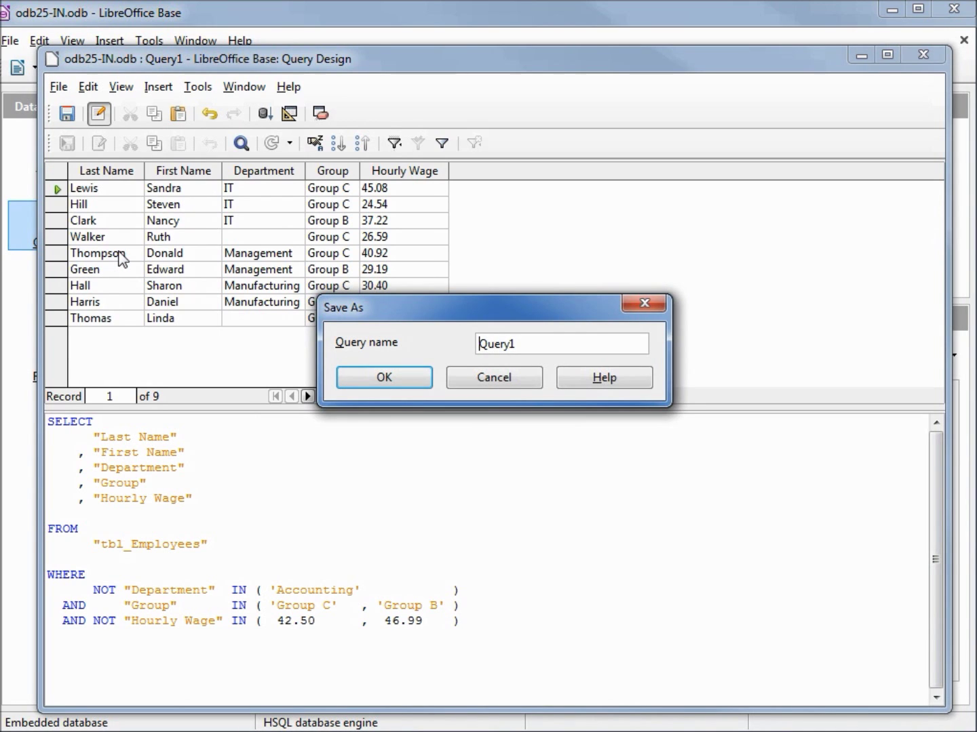
pyautogui.write('odb25-qry-IN')
pyautogui.click(366, 384)
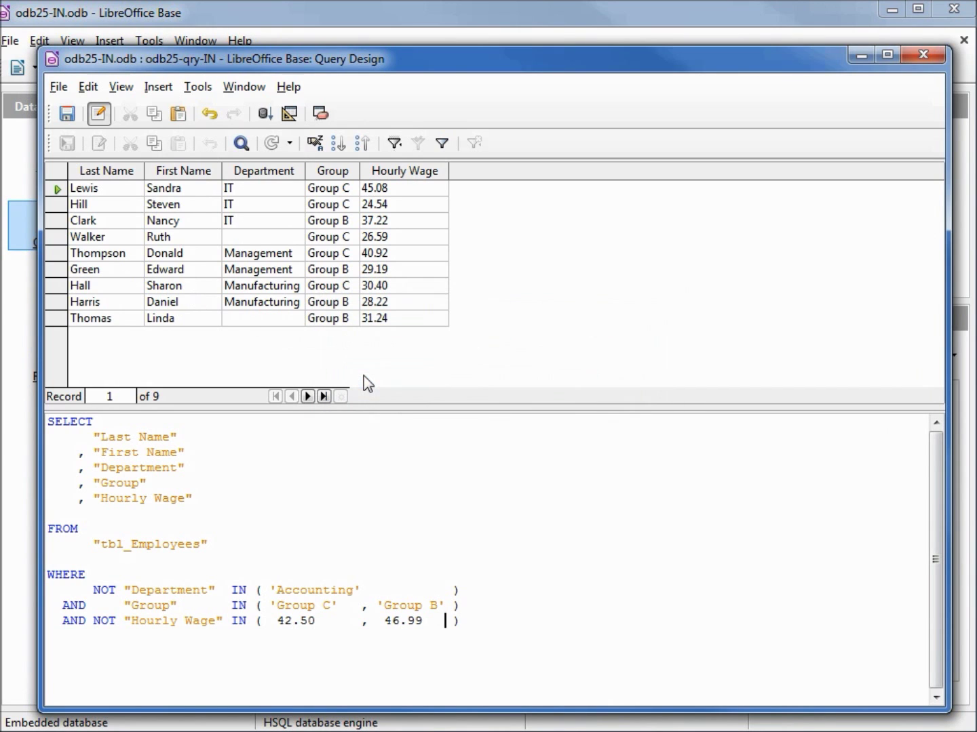
pyautogui.click(917, 53)
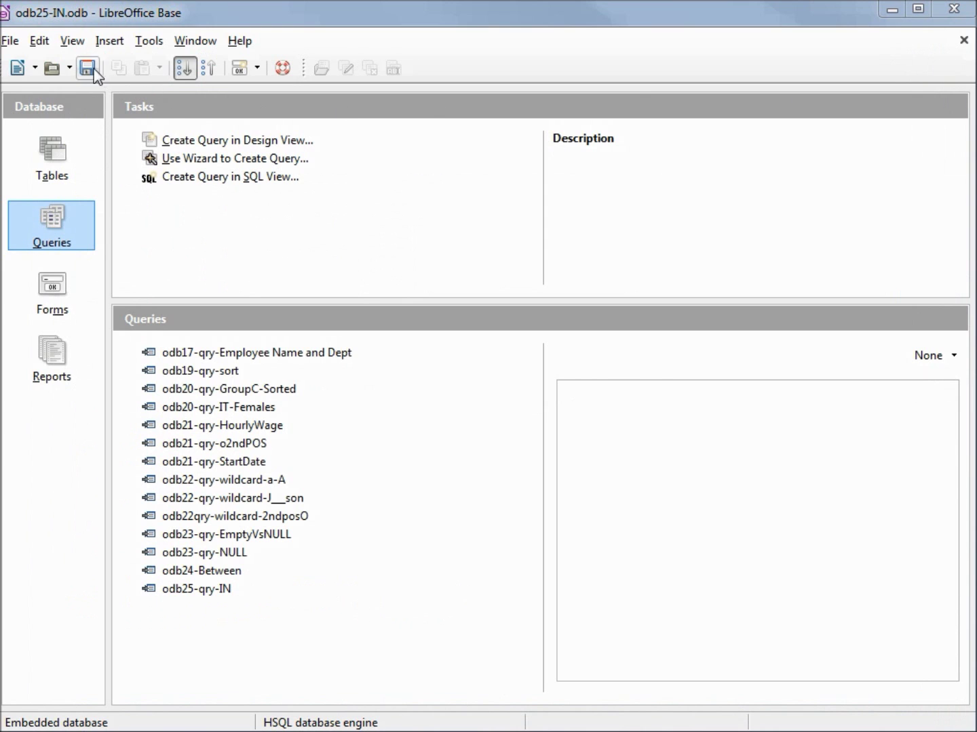